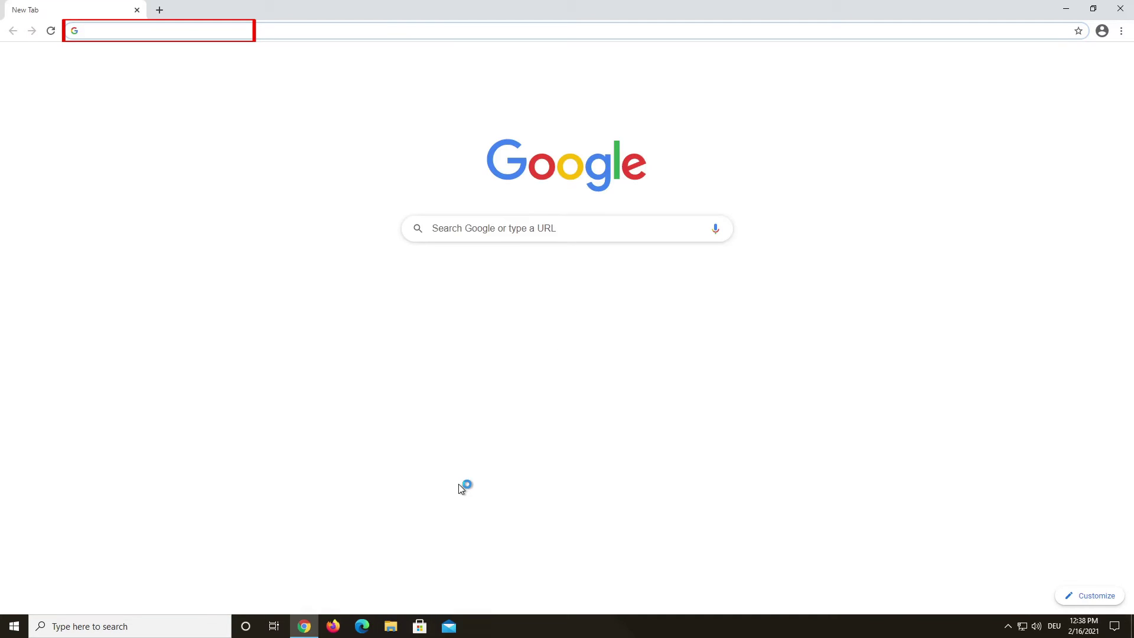
pyautogui.write('win-rar')
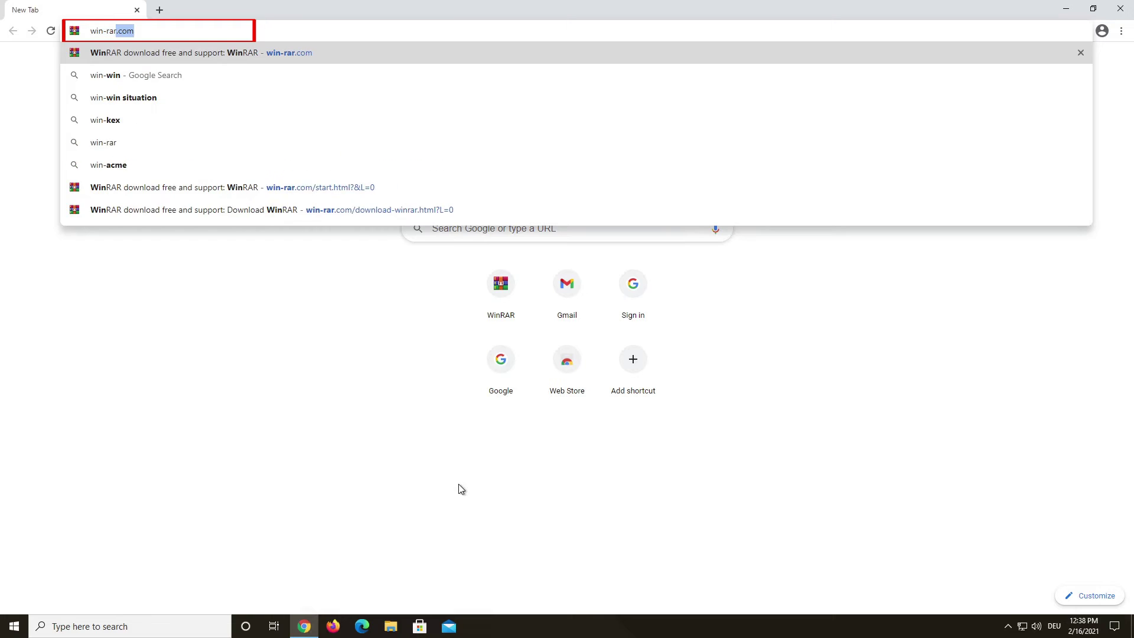
pyautogui.write('.com')
# Step: Load the win-rar.com website in Chrome
pyautogui.press('Return')
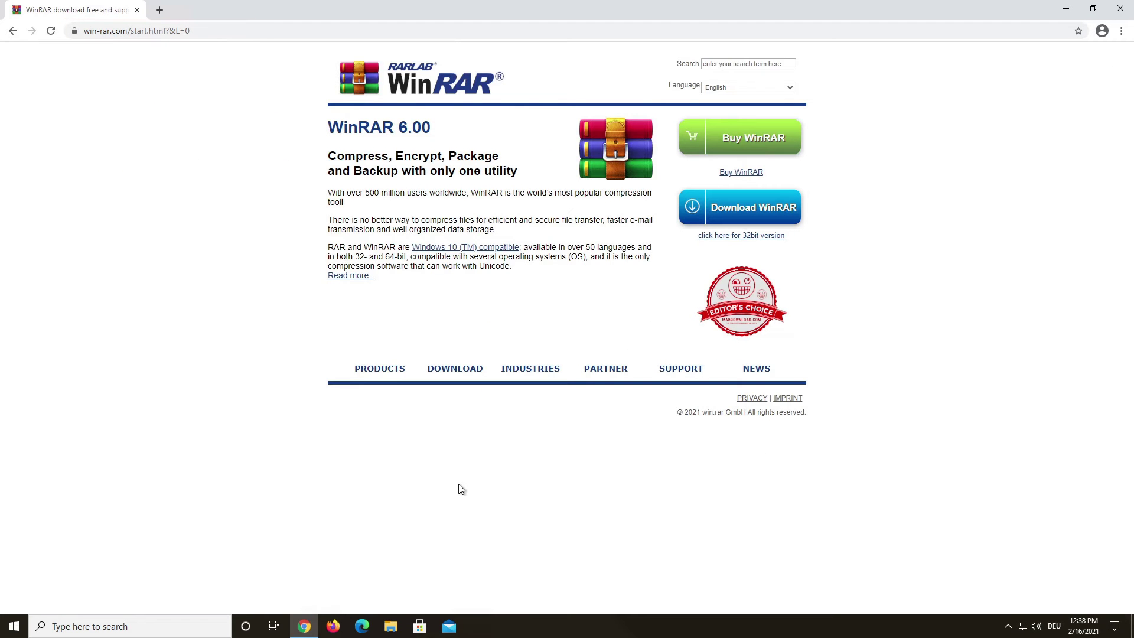
# Step: Download the WinRAR 6.00 English 64-bit installer from the site's download page
pyautogui.click(451, 373)
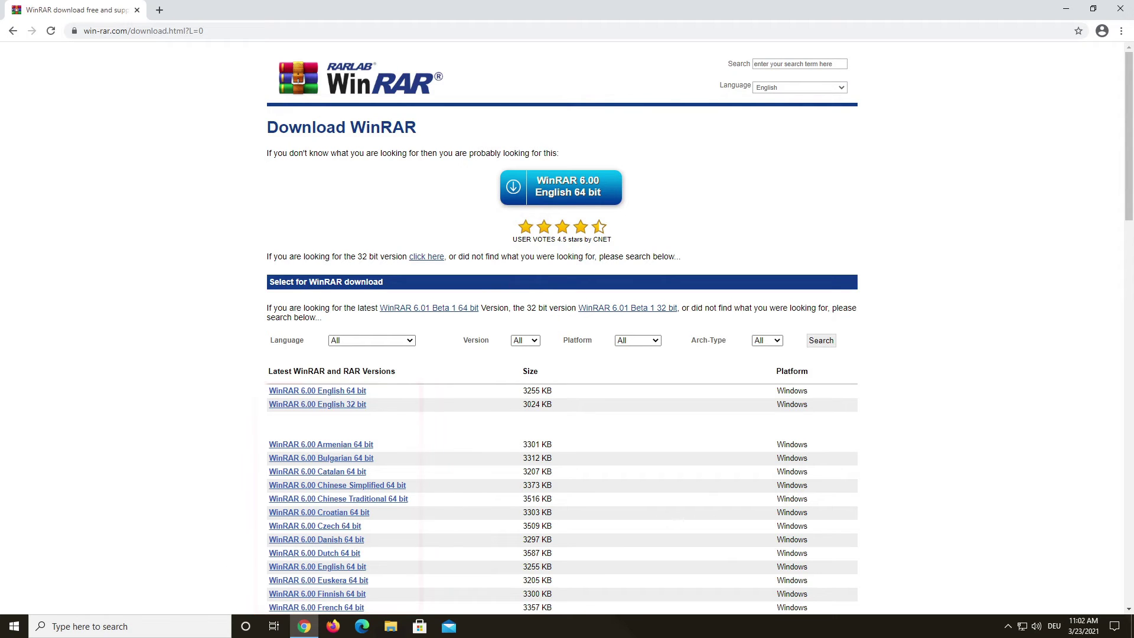
pyautogui.click(589, 196)
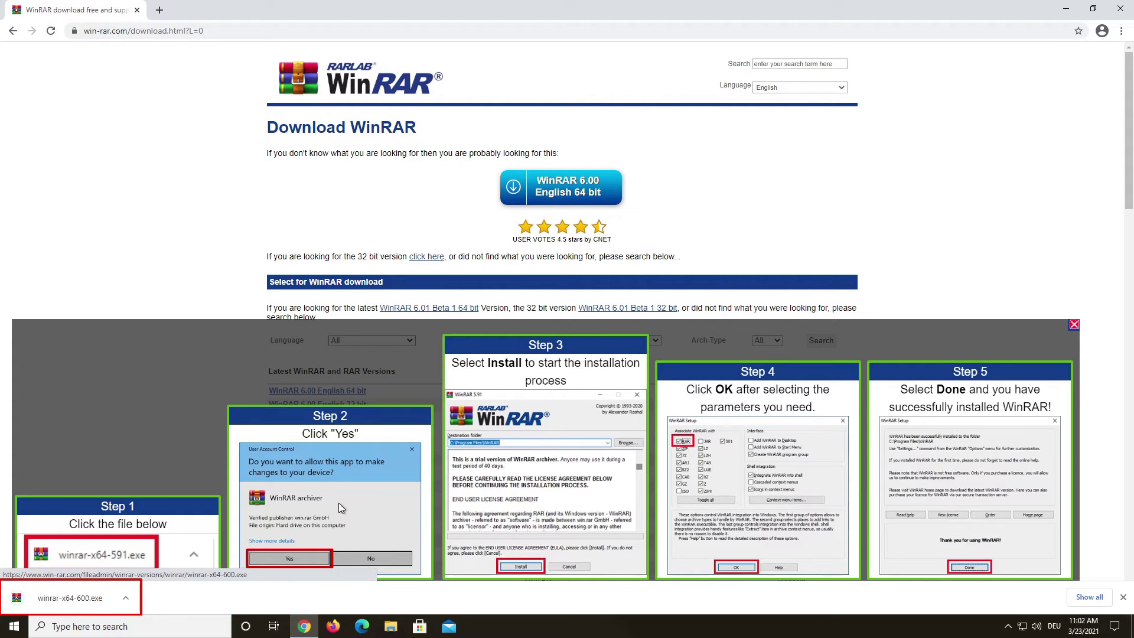
# Step: Run winrar-x64-600.exe and choose 'Install anyway' past the unverified-app warning
pyautogui.click(97, 597)
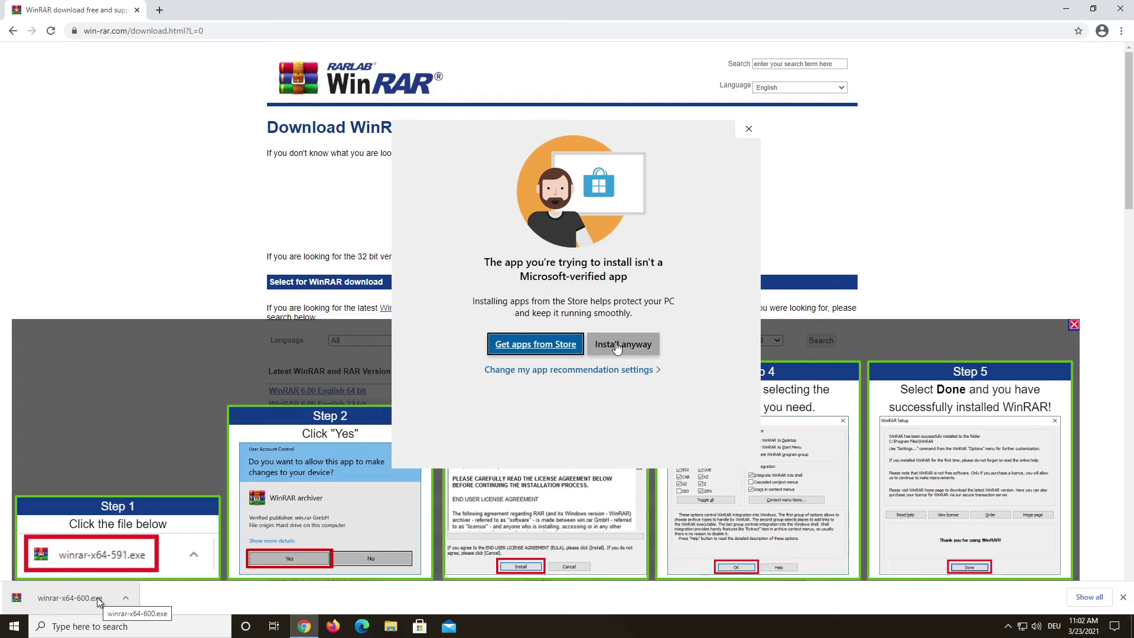
pyautogui.click(618, 346)
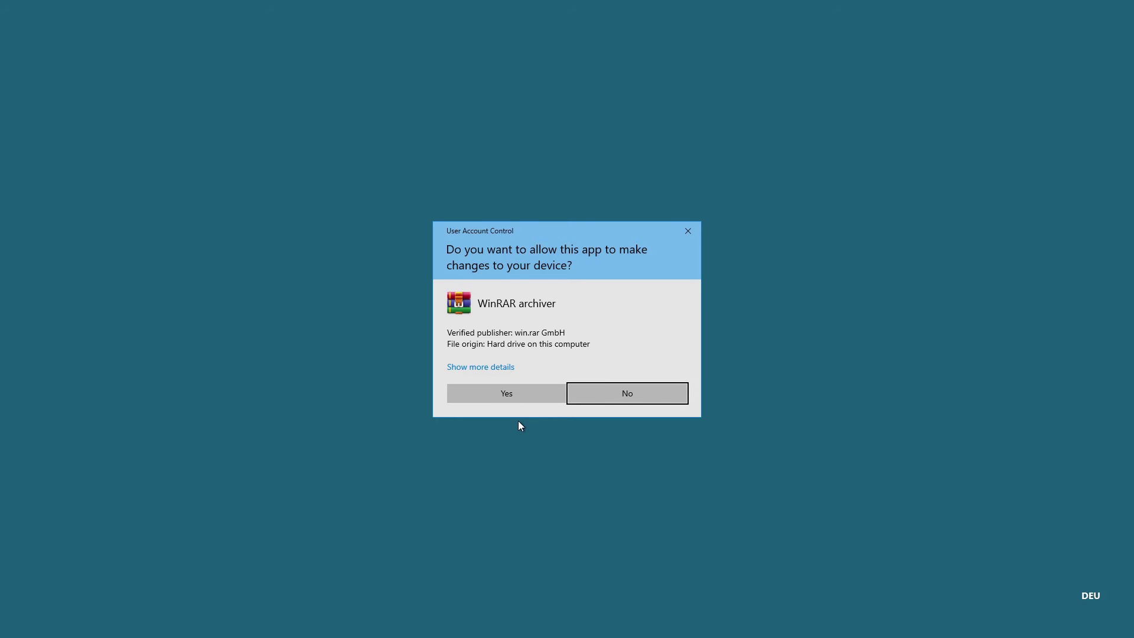
# Step: Allow WinRAR to make changes, then accept the license and start installing
pyautogui.click(514, 393)
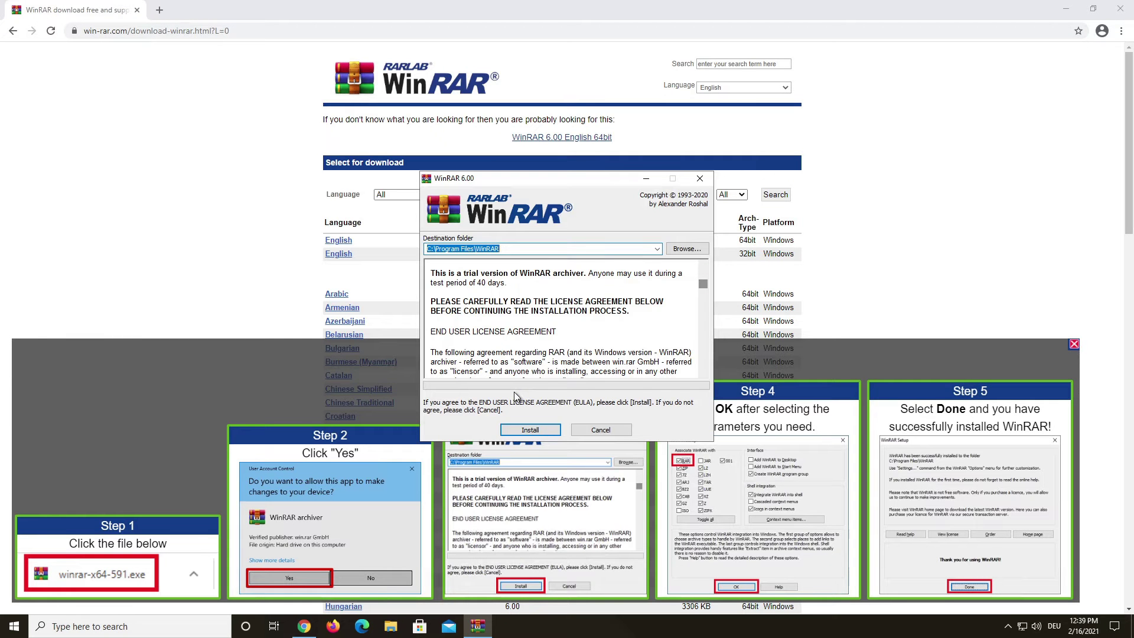
pyautogui.scroll(-3, 678, 289)
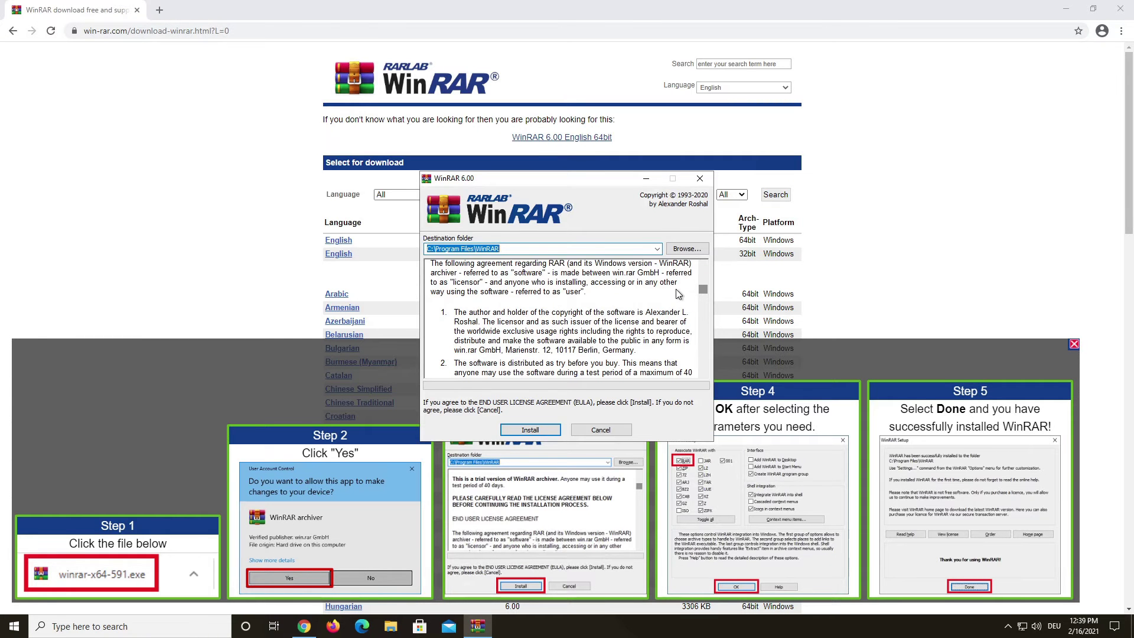
pyautogui.scroll(-2, 674, 295)
pyautogui.scroll(-2, 668, 299)
pyautogui.scroll(-2, 665, 301)
pyautogui.scroll(-1, 664, 301)
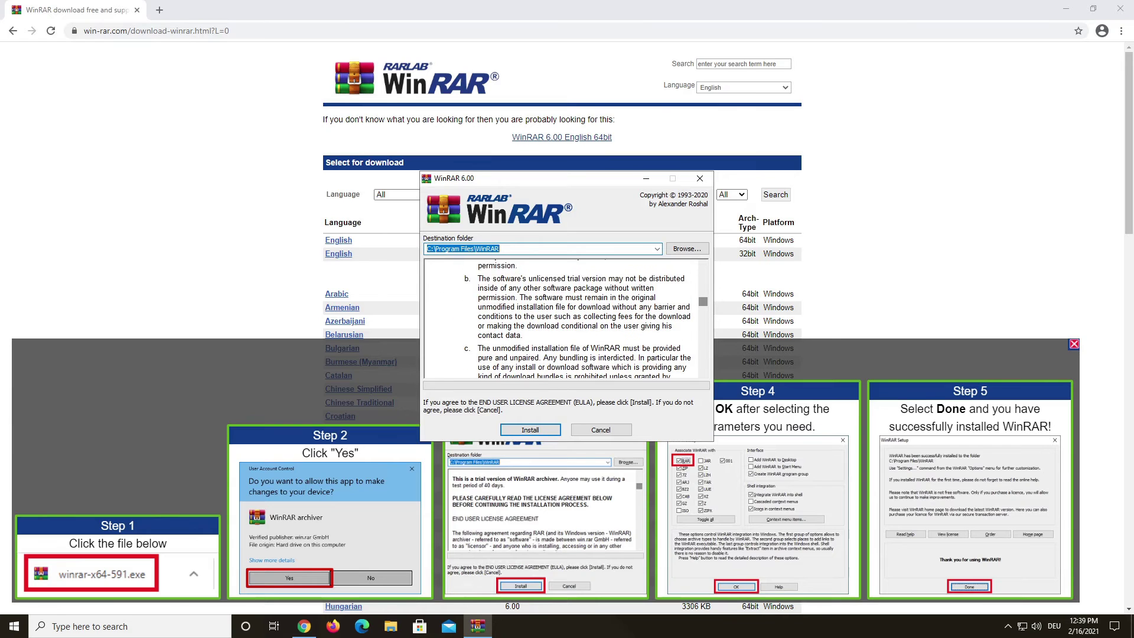
pyautogui.scroll(-1, 620, 354)
pyautogui.click(521, 430)
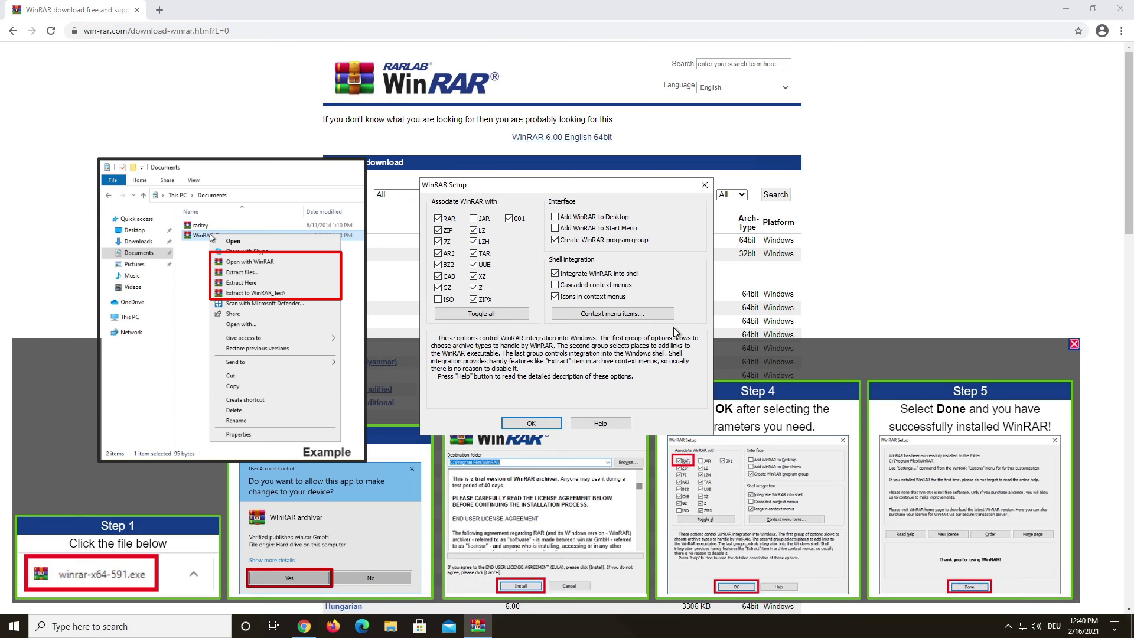
# Step: Accept the default RAR, ZIP and shell-integration options and finish setup
pyautogui.click(523, 422)
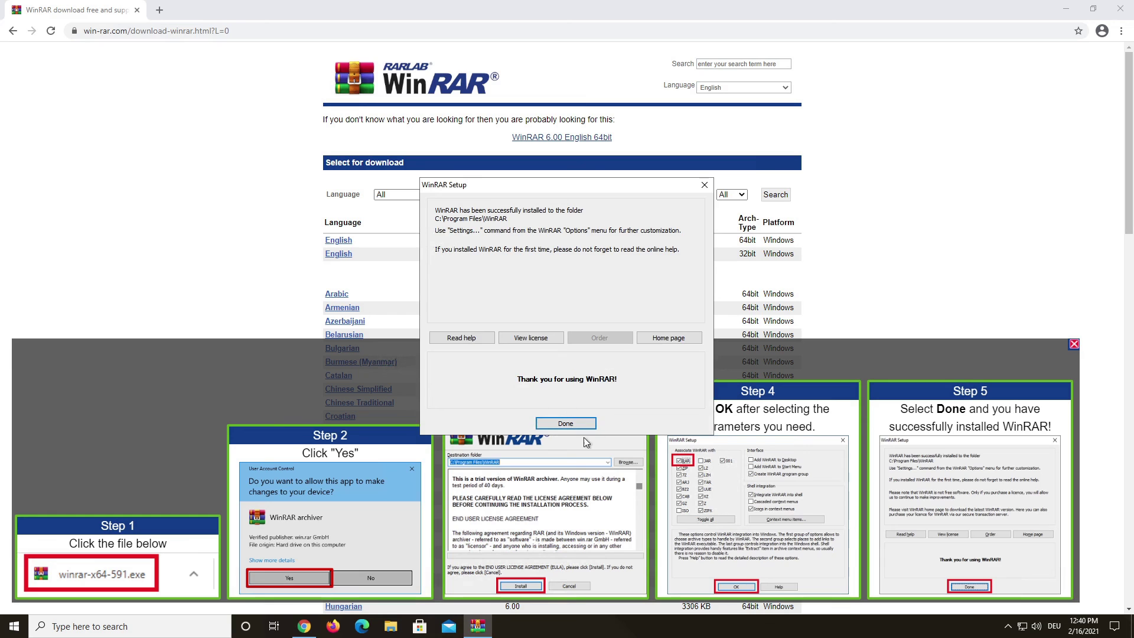
pyautogui.click(553, 424)
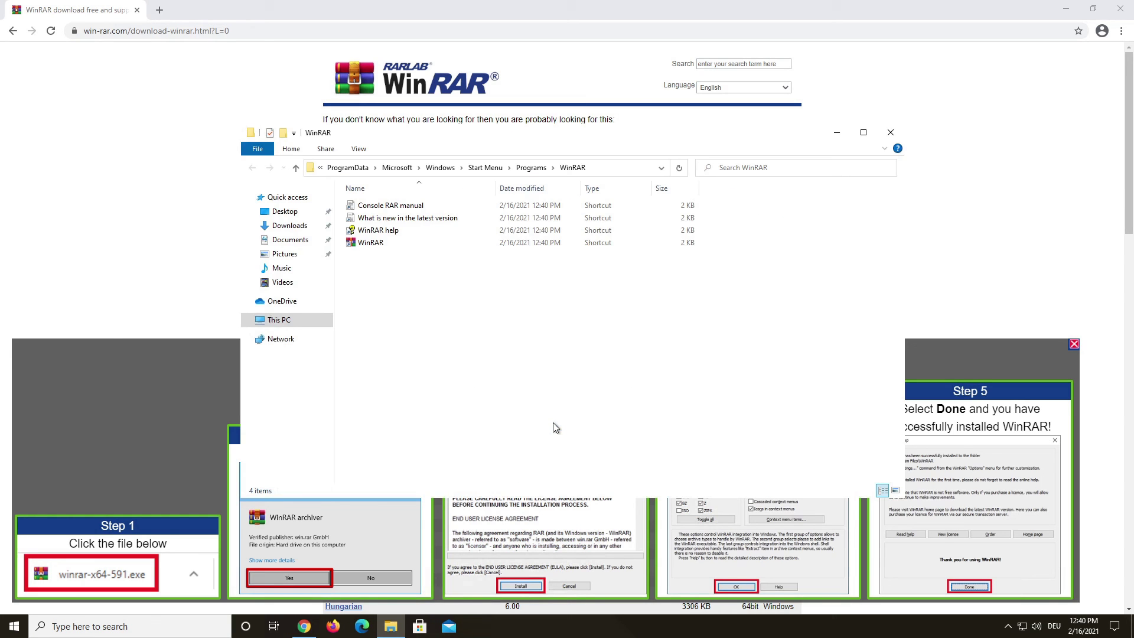
# Step: Launch WinRAR from its Start Menu folder and reposition its window
pyautogui.doubleClick(371, 242)
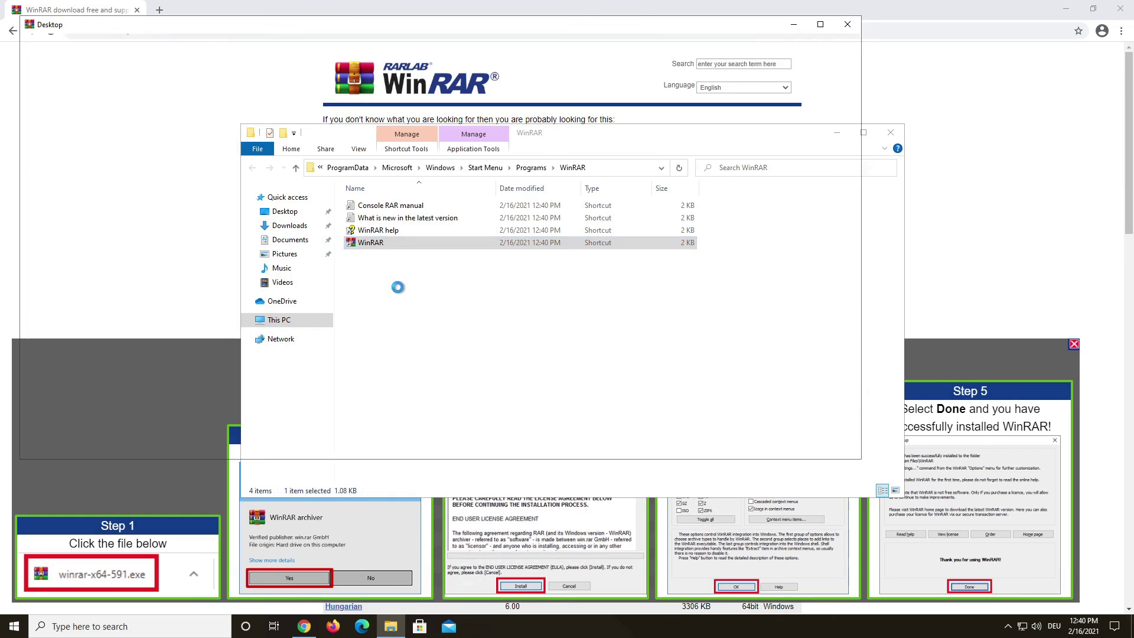
pyautogui.moveTo(383, 30); pyautogui.dragTo(484, 101)
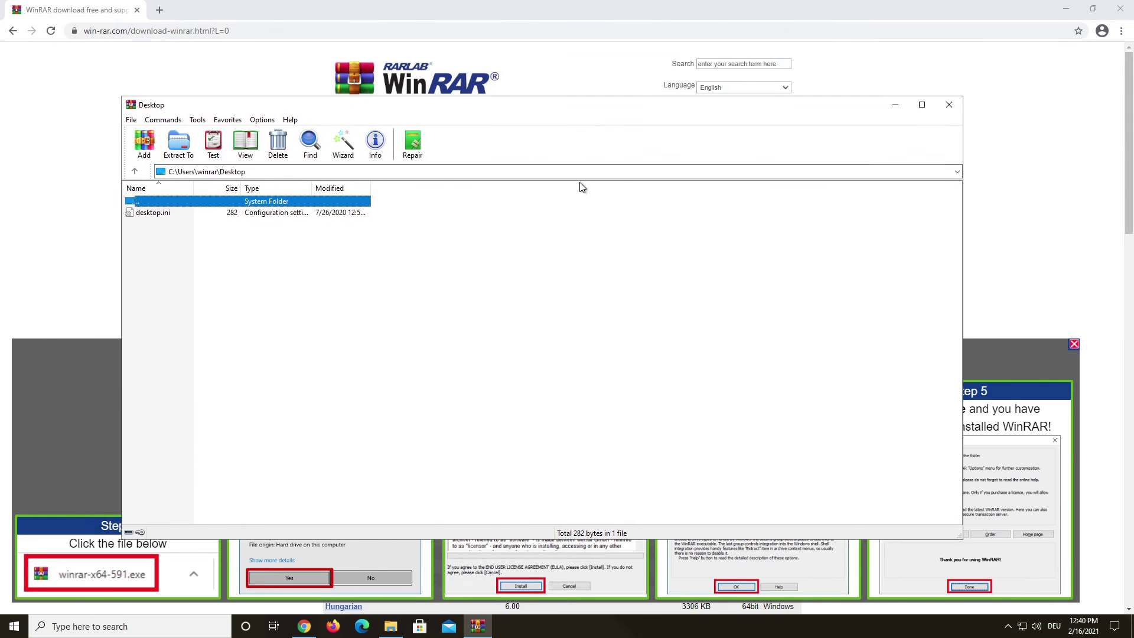